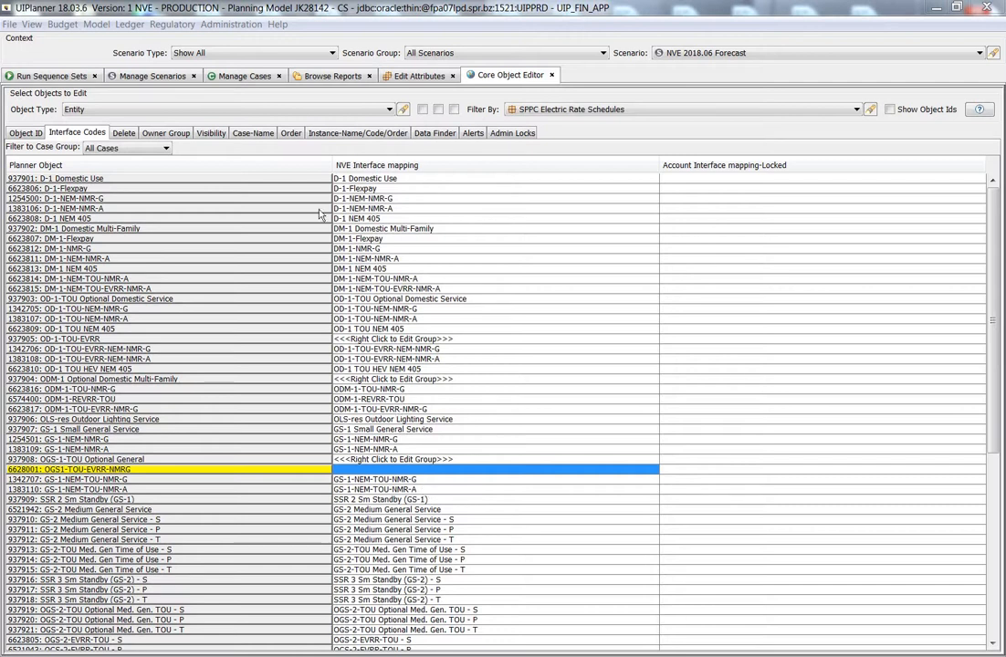
Step: Open Model Import, suppress the duplicate interface code prompt for this session, and dismiss the duplicate code warnings
click(217, 23)
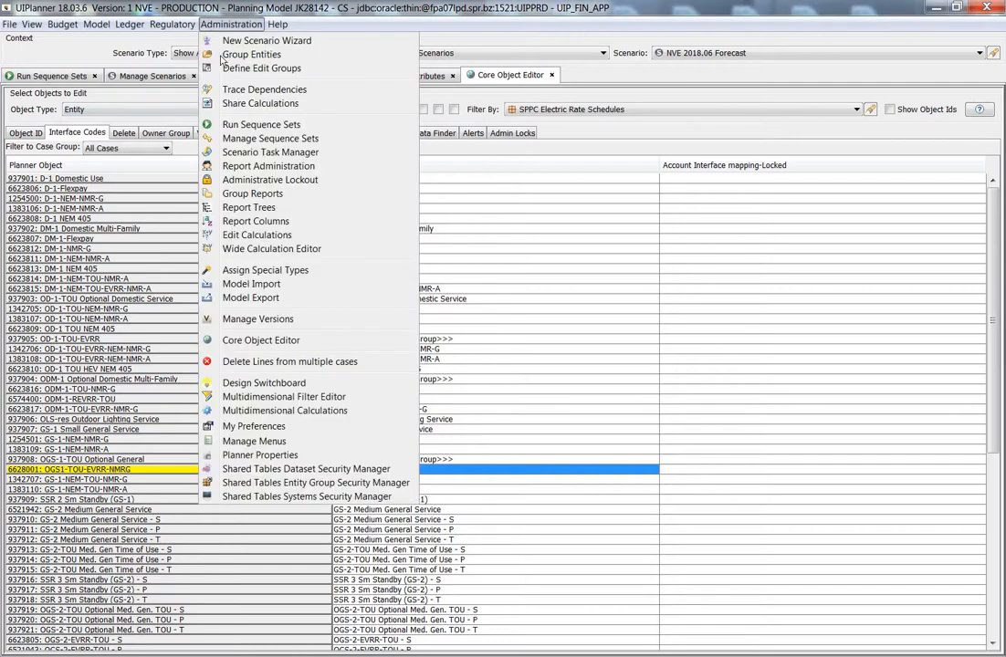
click(252, 286)
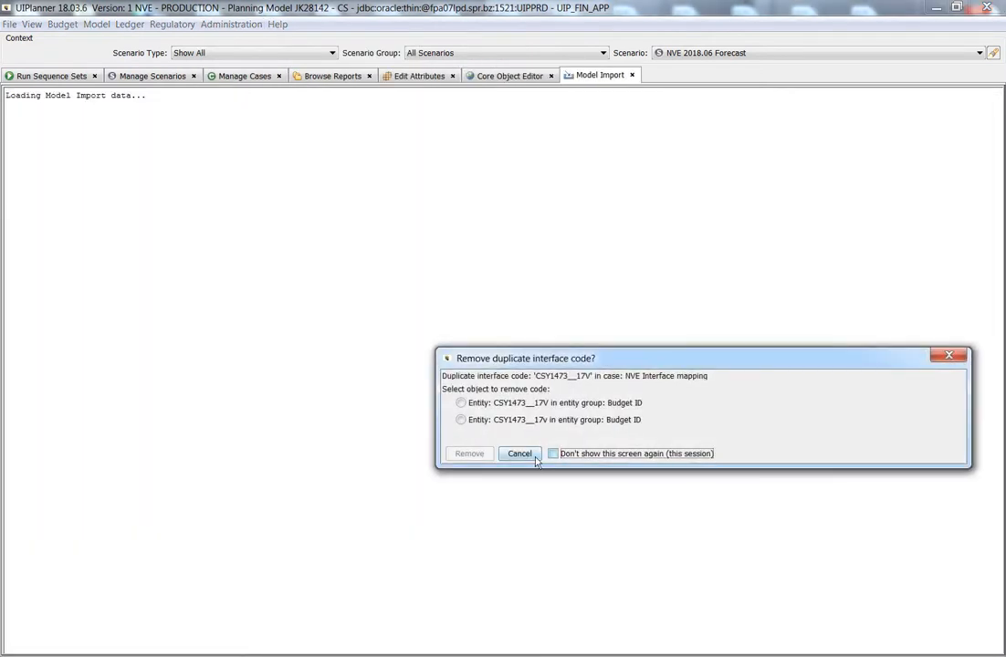
click(553, 454)
click(520, 454)
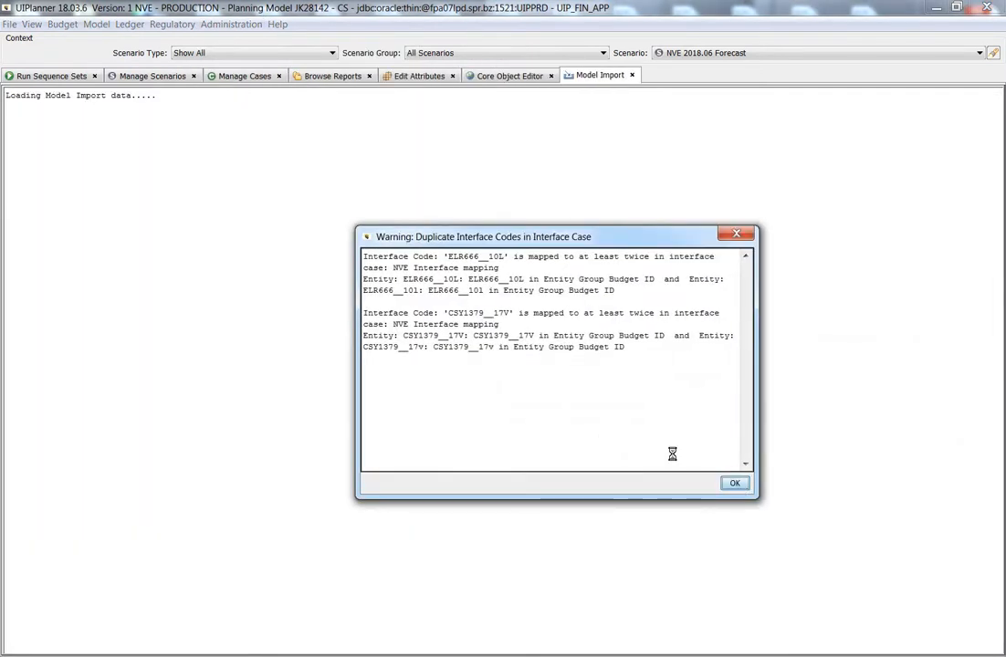
key(Return)
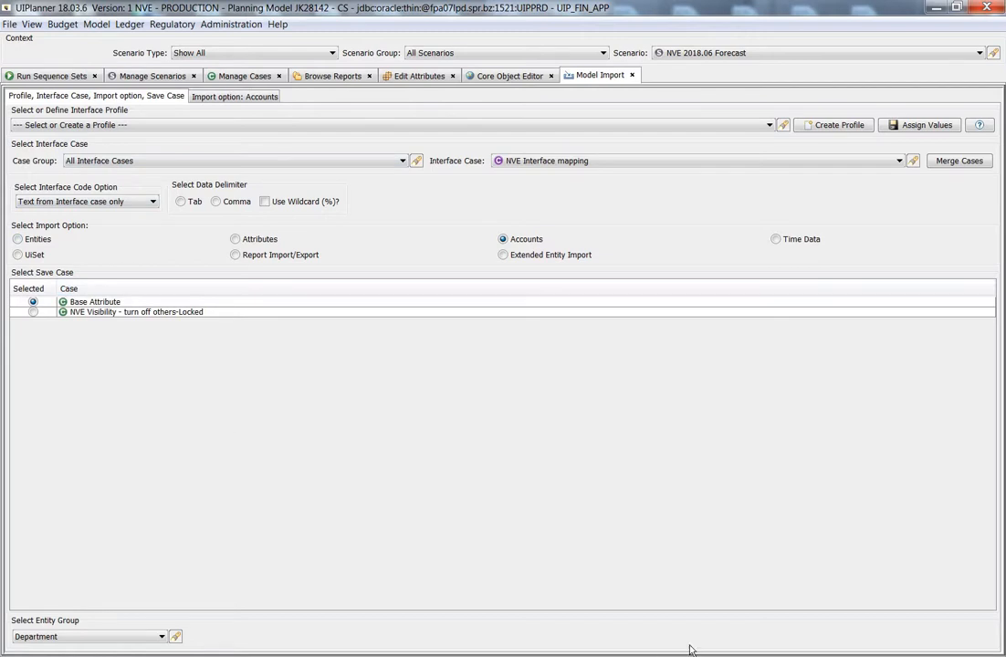
Step: Load the NVE Time Across Import profile and select NVE Revenues - 2018.06 Forecast-Locked as the save case
click(67, 128)
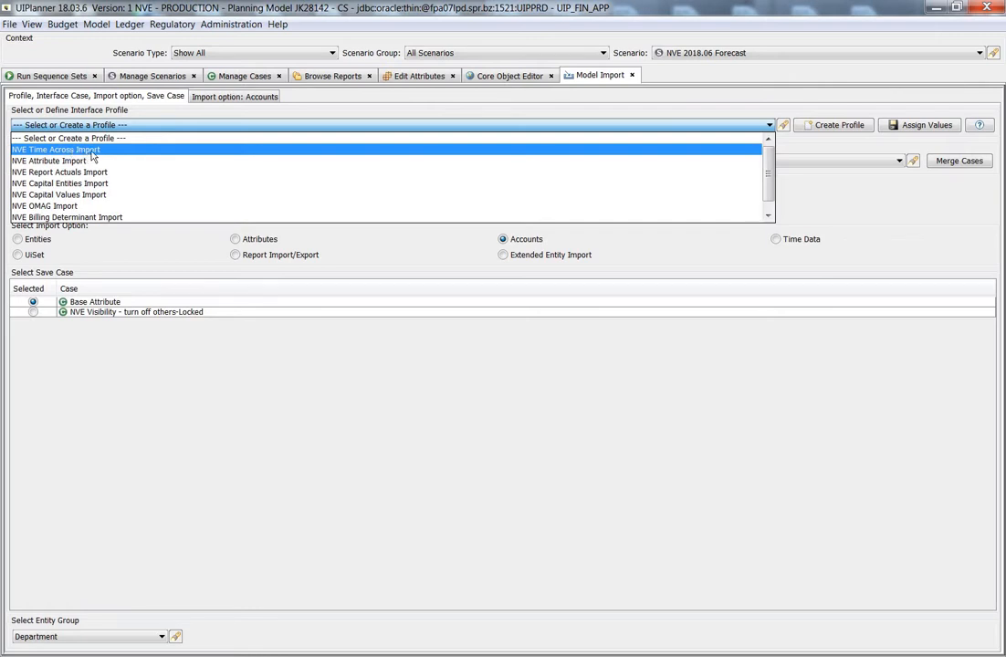
key(Return)
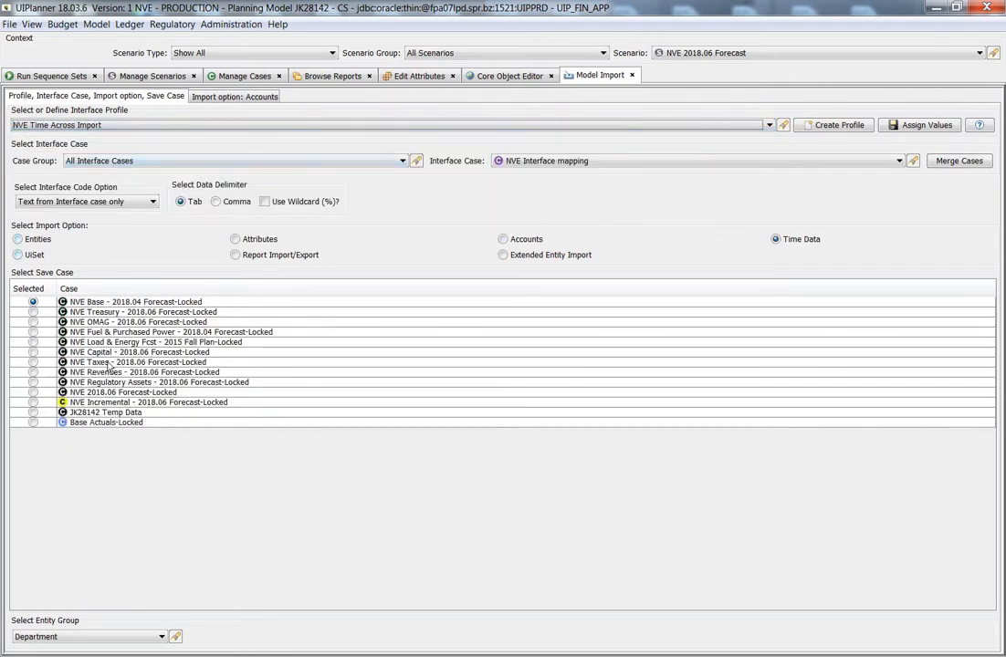
click(33, 374)
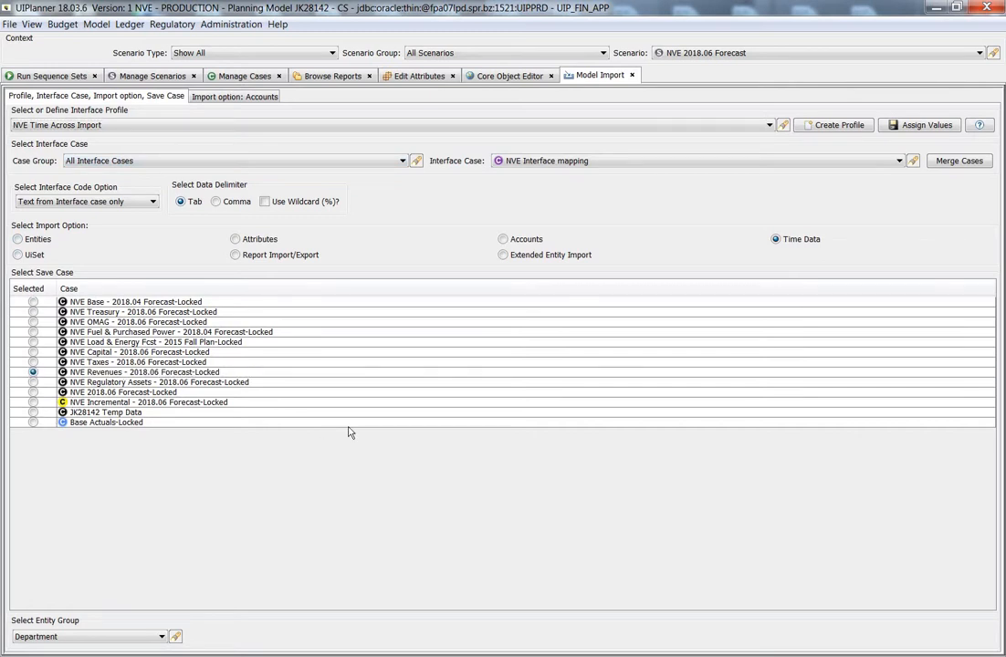
Step: Set the time data import's start year to 2018 and choose 2018_02_NPC_Risk_Run_Forecast.txt as the import file
click(201, 97)
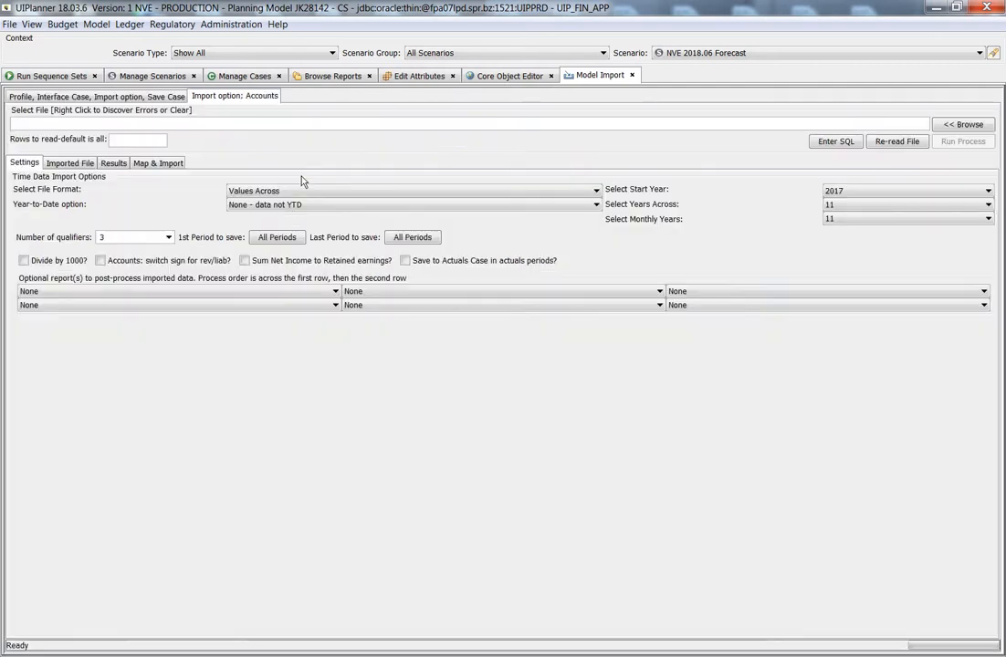
click(858, 194)
click(887, 218)
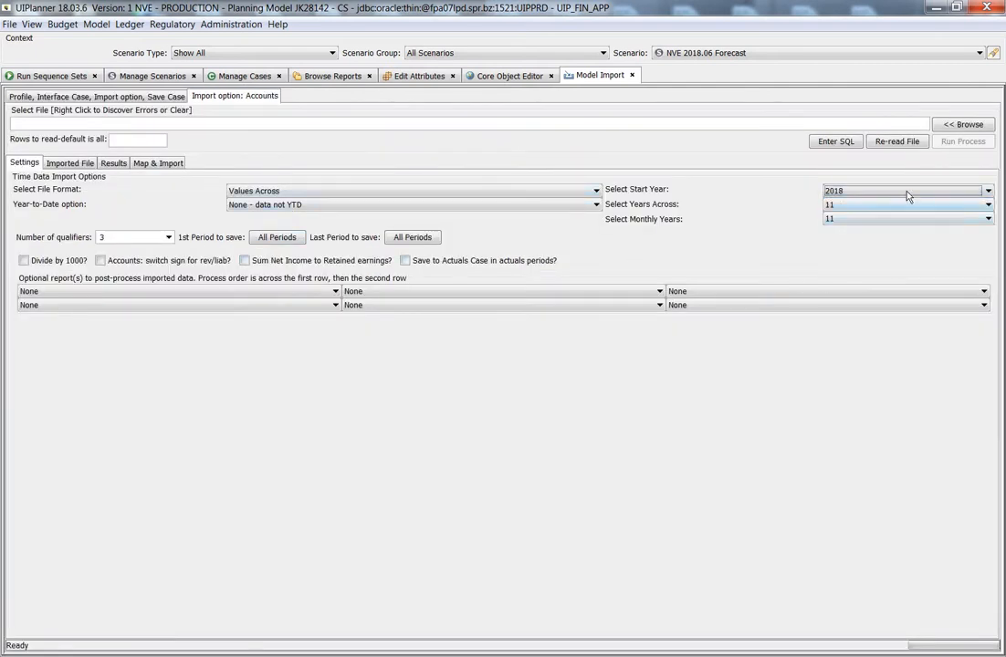
click(964, 125)
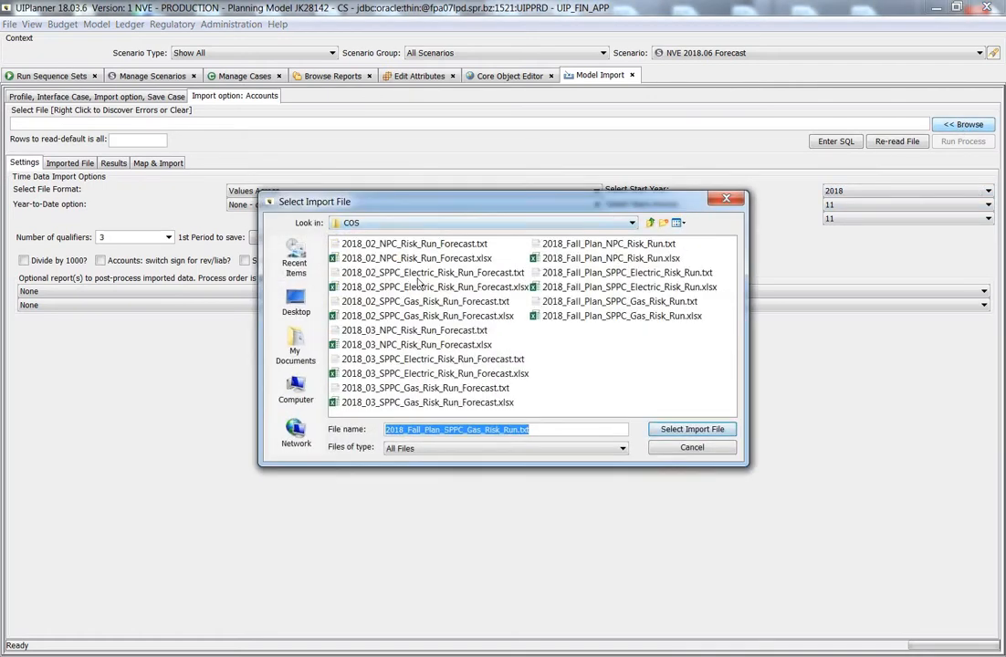
click(365, 244)
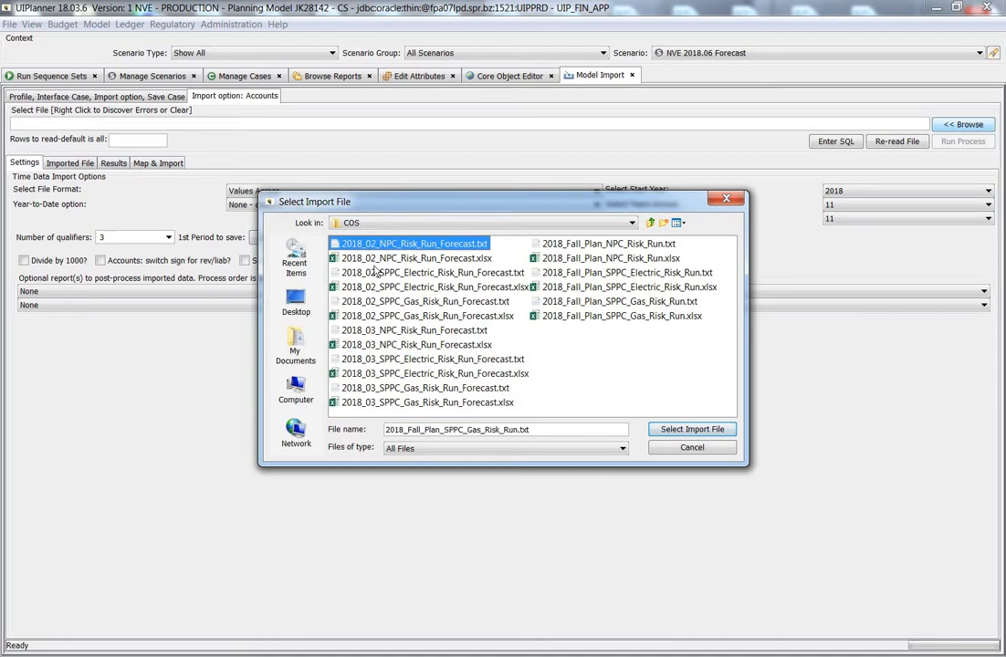
click(669, 428)
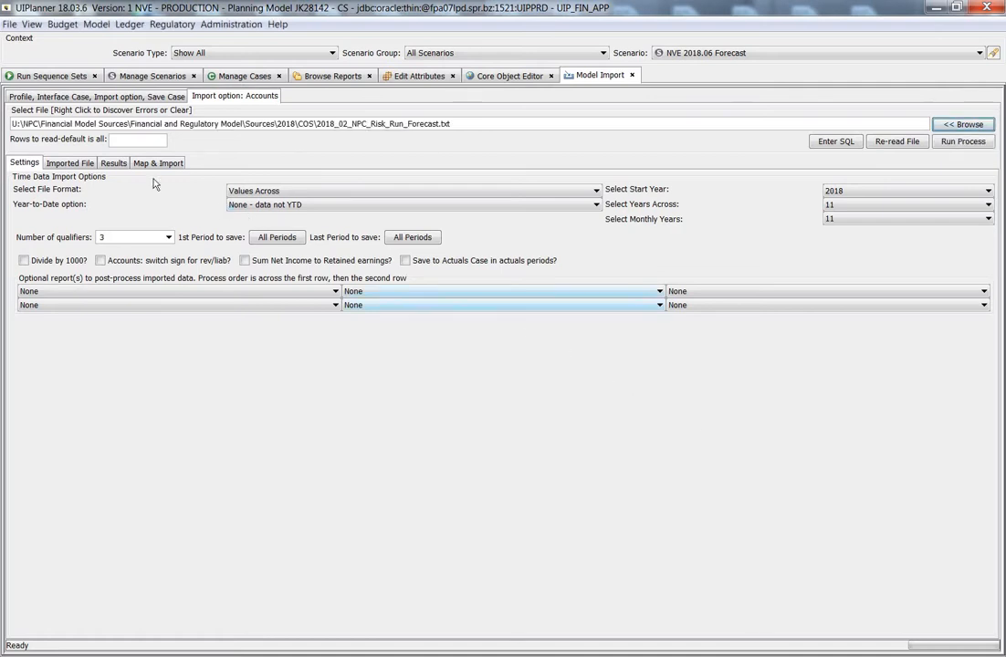
Step: Examine the imported file's rows from the first period, widening the Qual 1, Qual 2 and Qual 3 columns to read the codes in full
click(64, 163)
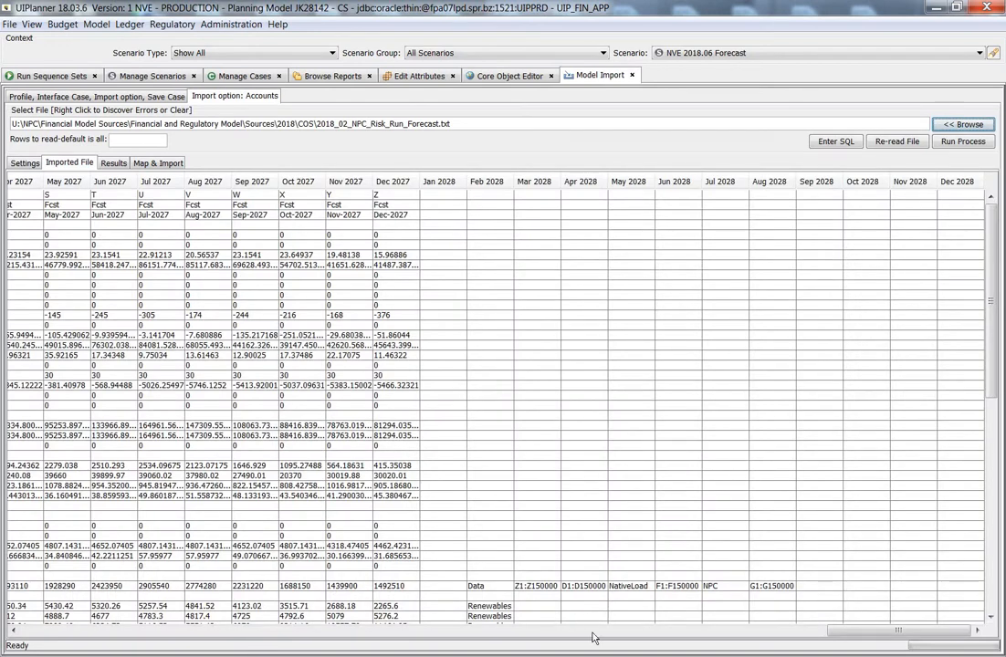
drag(898, 630, 91, 629)
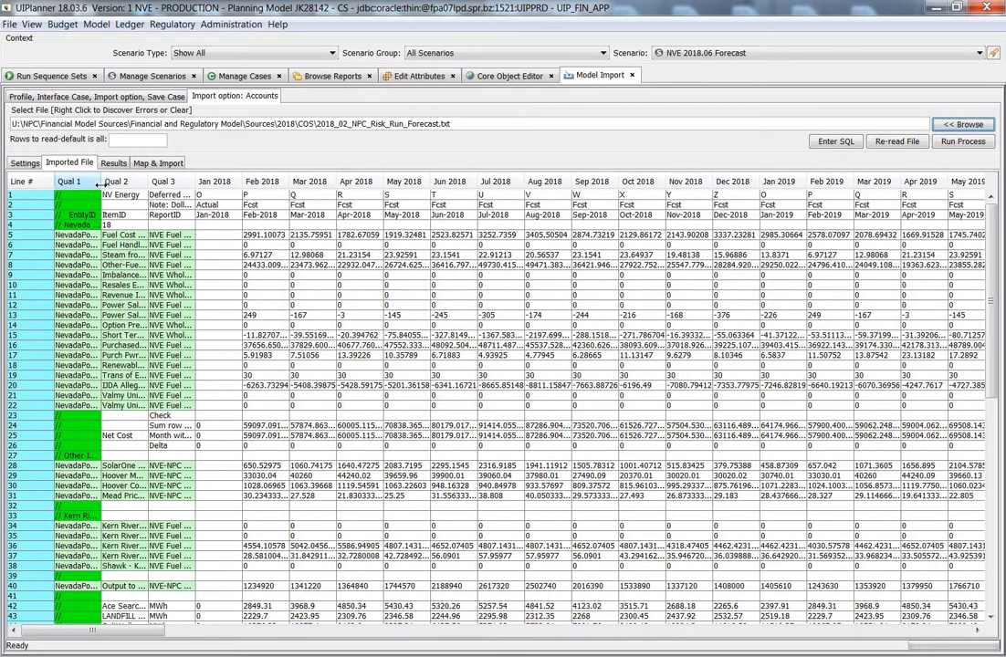
drag(102, 187, 339, 182)
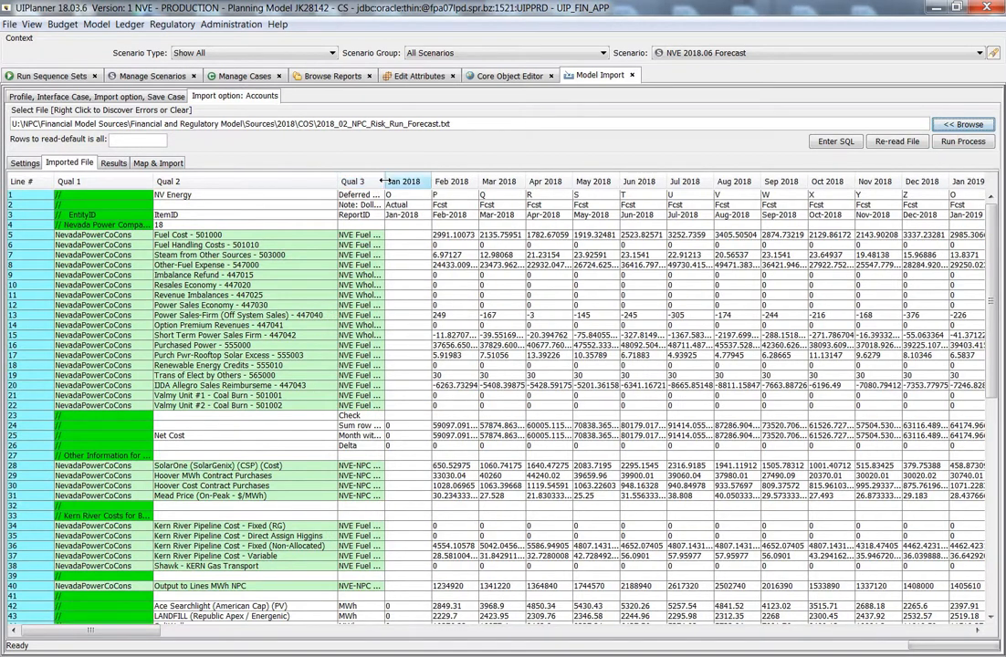
drag(428, 181, 479, 182)
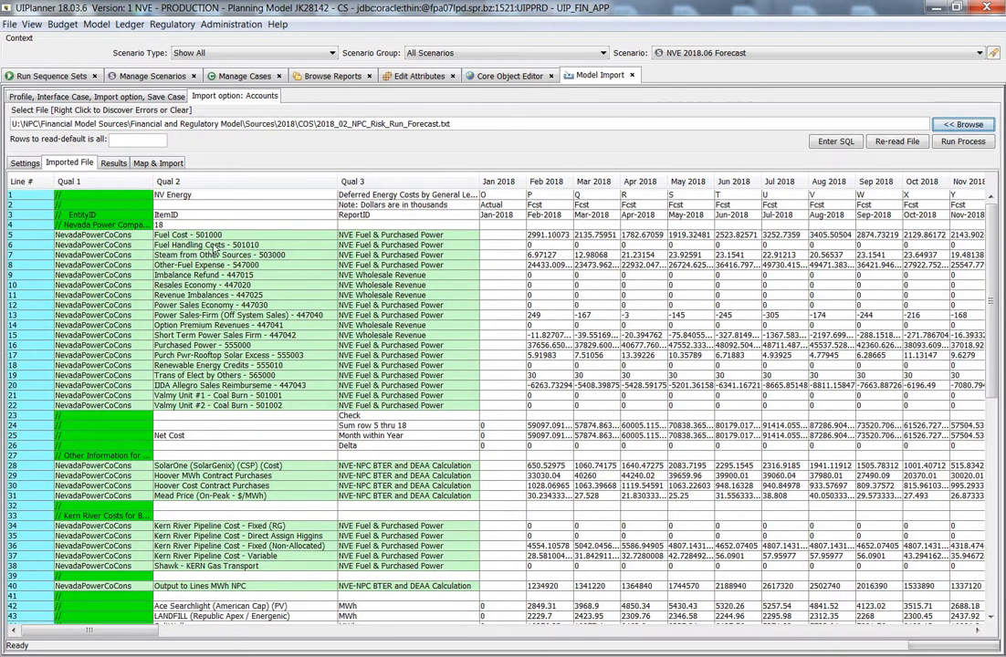
Step: In the Core Object Editor, enter OGS1-TOU-EVRR-NMRG as the NVE Interface mapping code of the entity with the same name
click(507, 77)
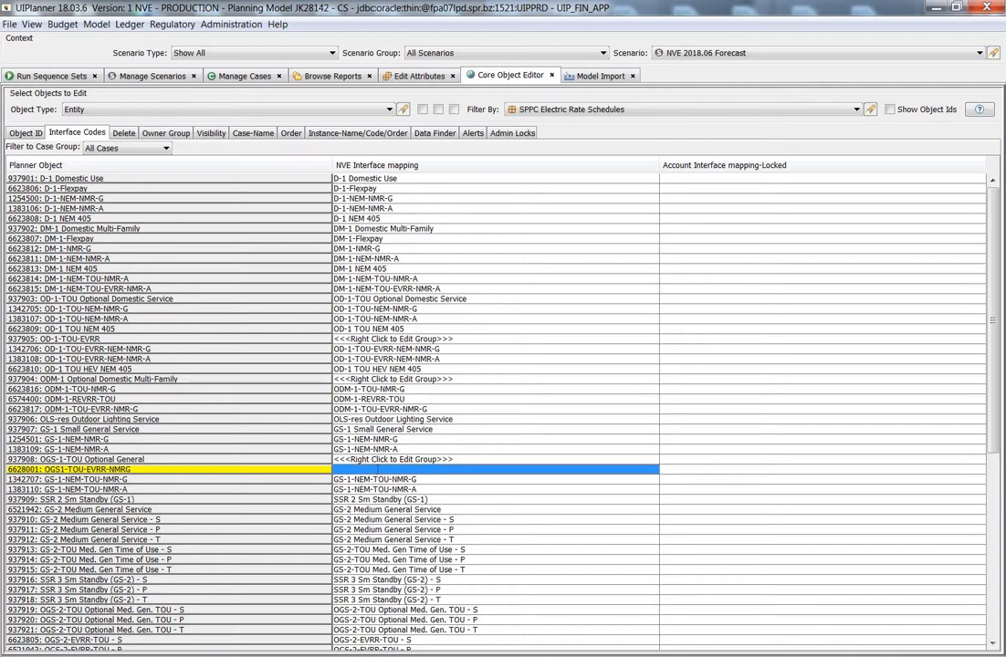
click(377, 469)
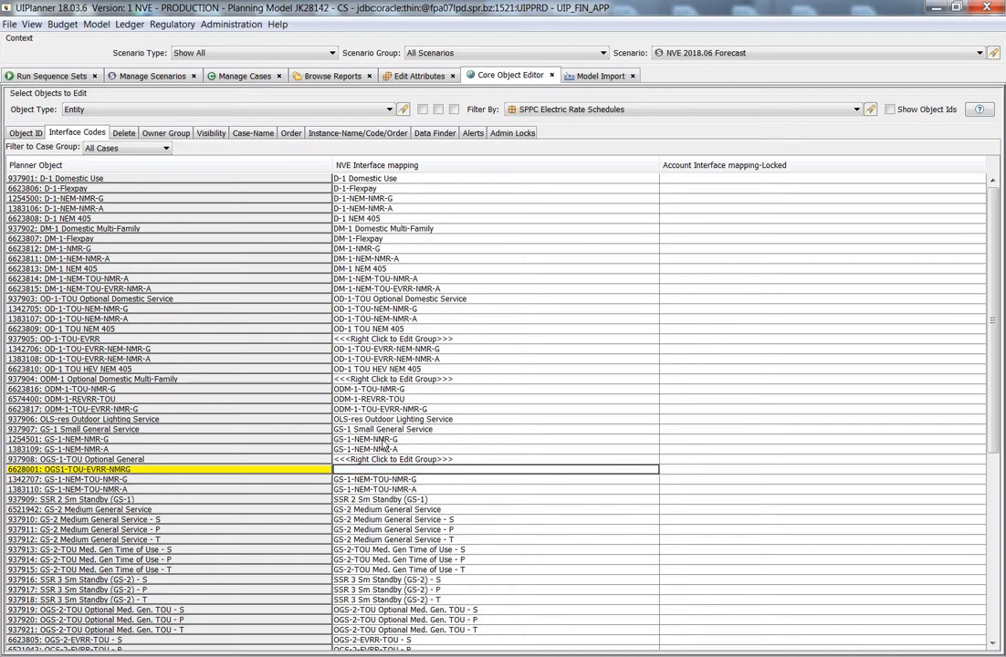
text(OGS1-TOU-EVRR-NMRG)
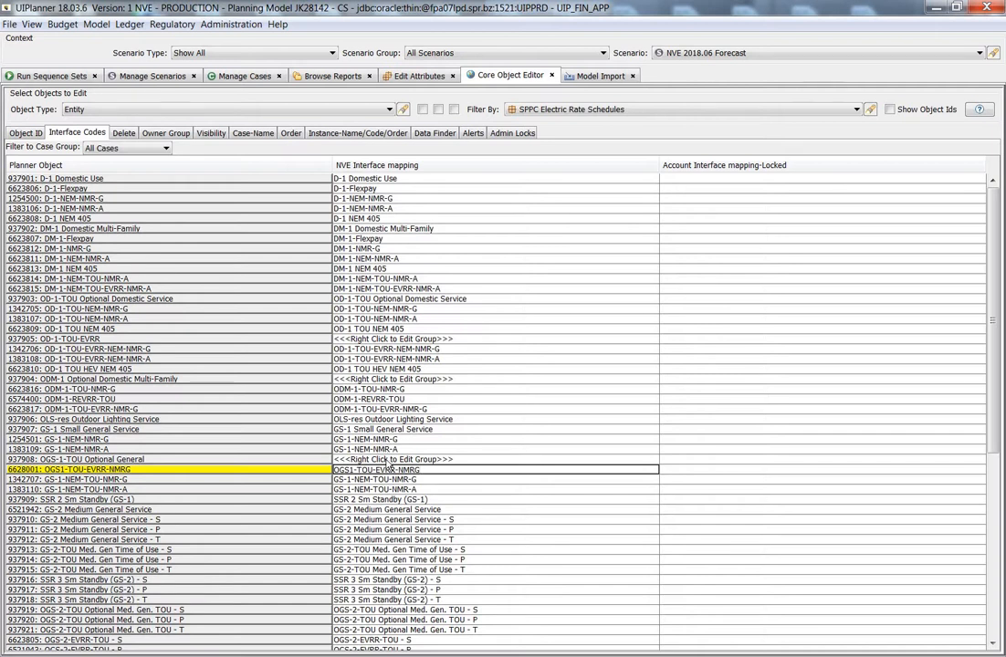
click(392, 460)
click(396, 469)
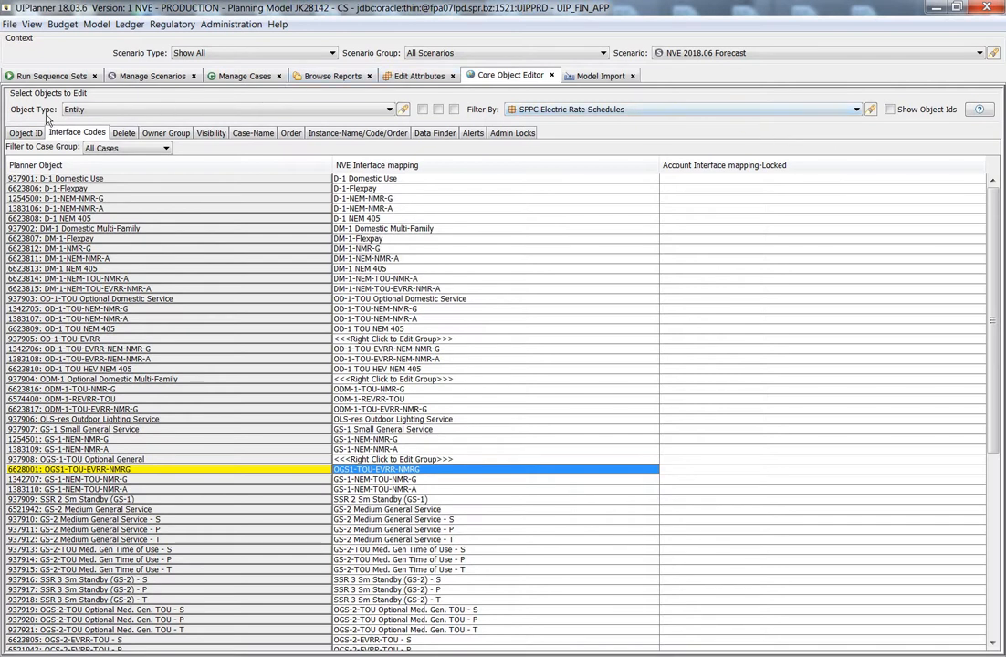
Step: Reapply the SPPC Electric Rate Schedules filter to the Entity objects and check the NVE Interface mapping of OGS1-TOU-EVRR-NMRG
click(141, 110)
click(141, 111)
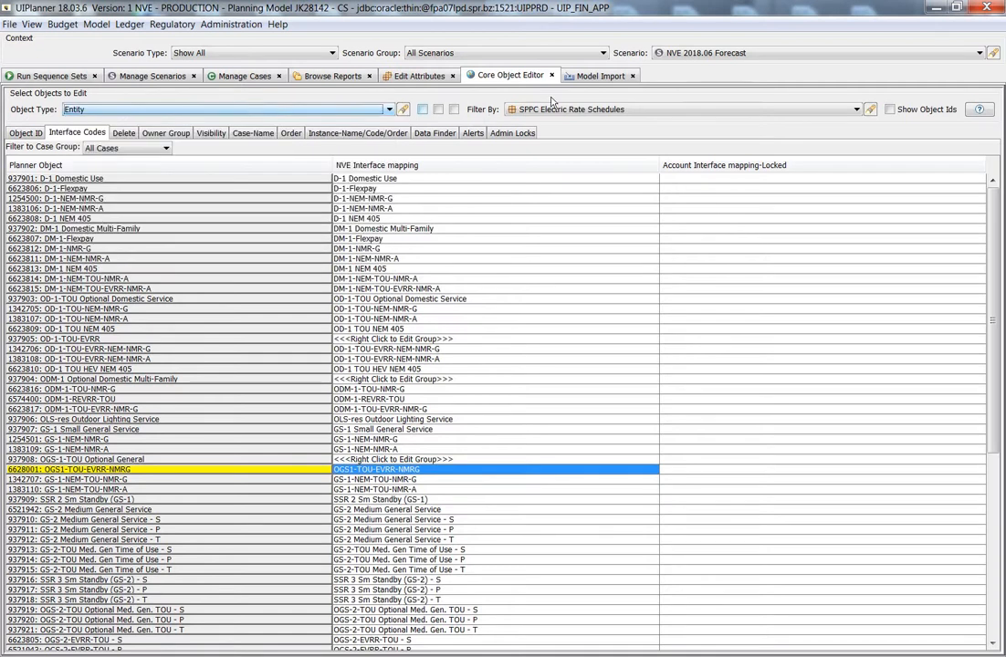
click(565, 110)
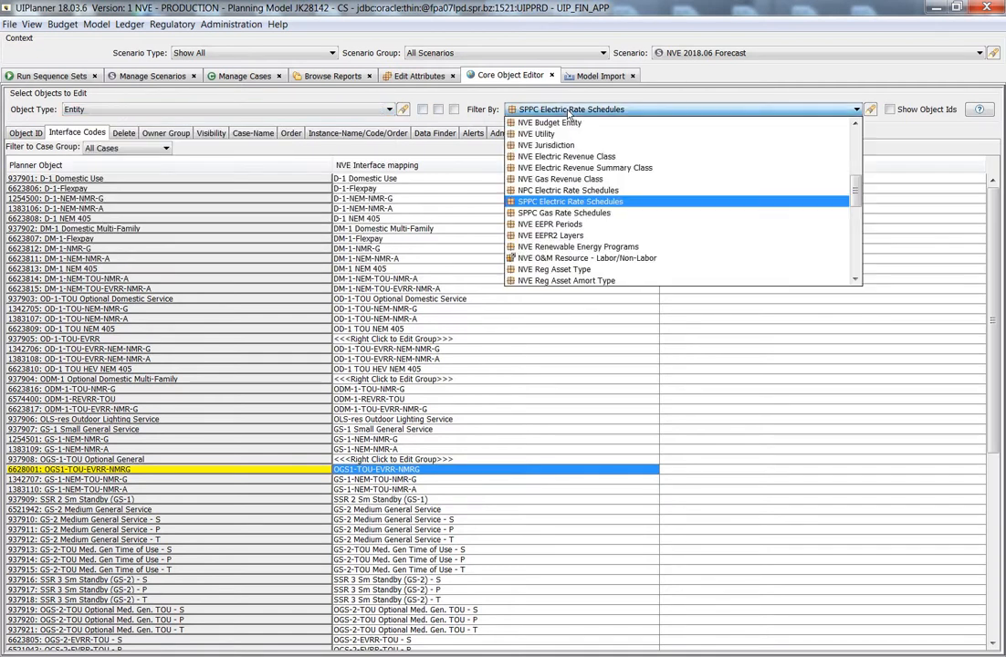
click(570, 203)
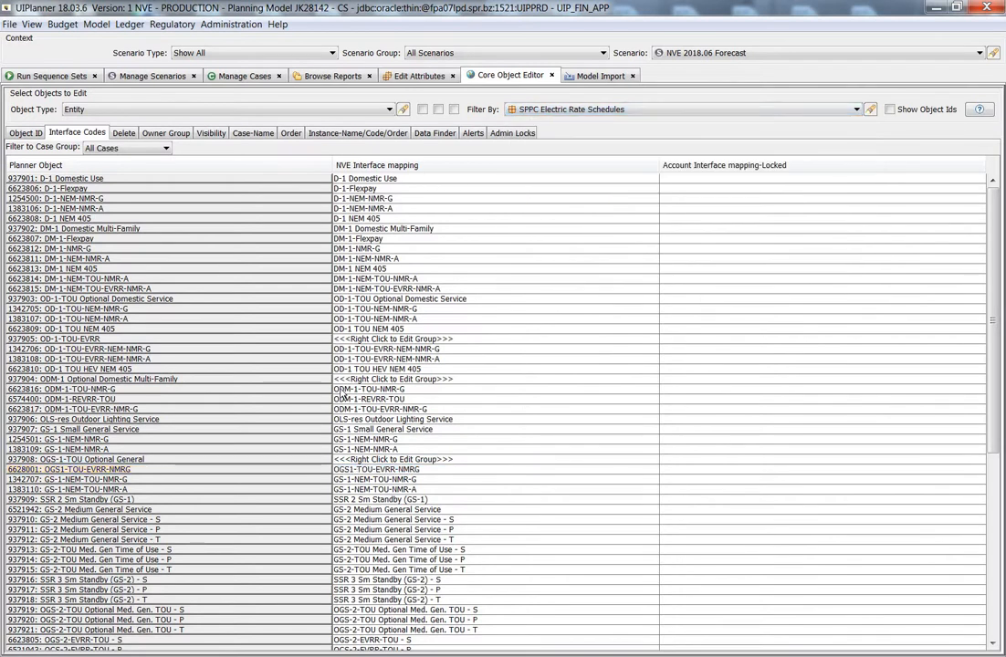
click(76, 500)
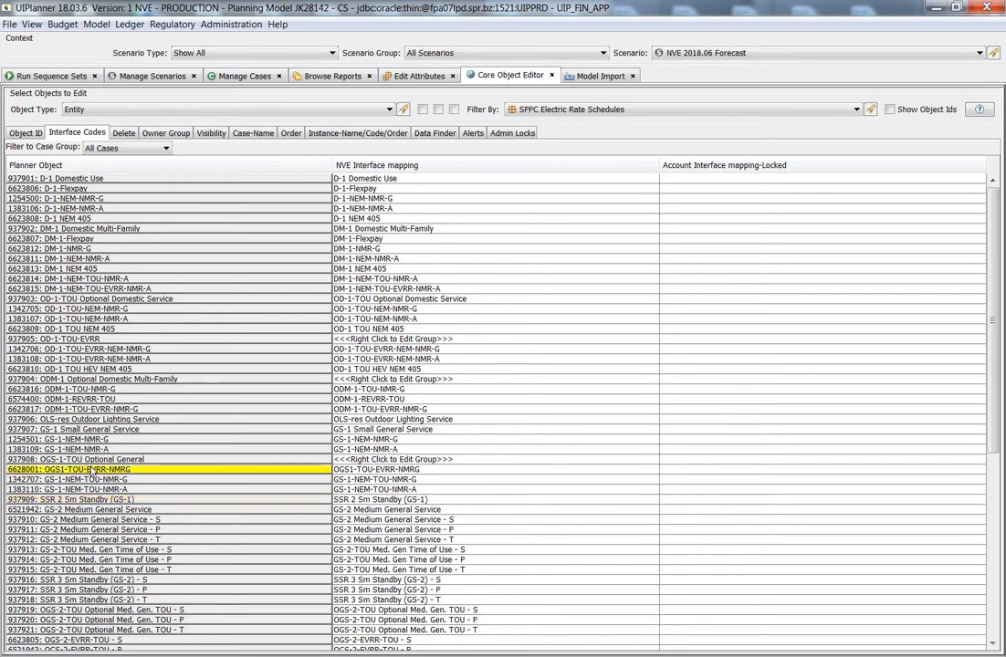
click(374, 469)
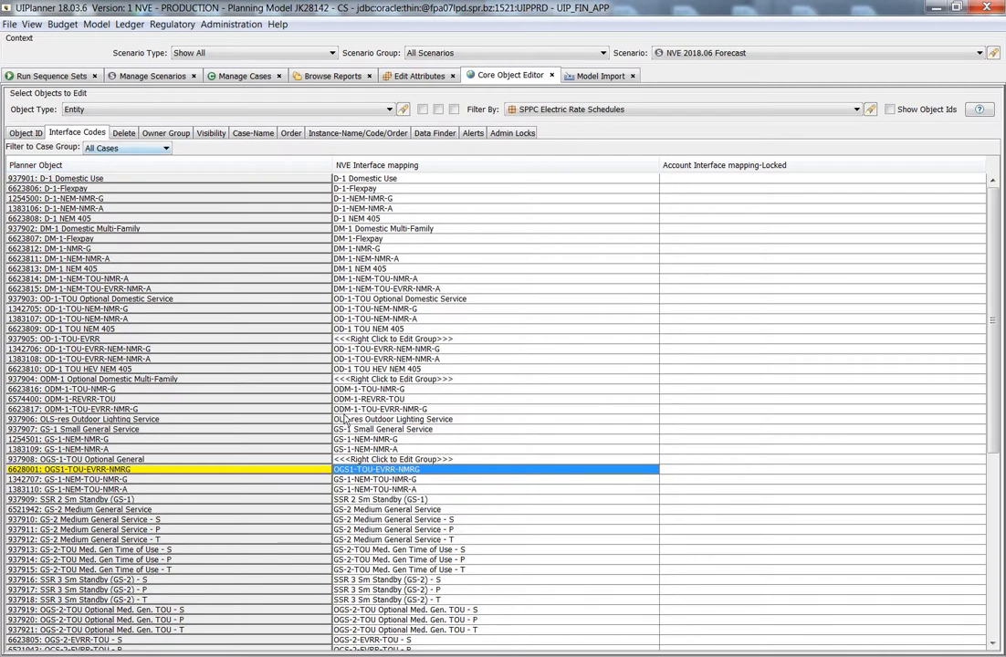
Step: Review the pending interface code change for OGS1-TOU-EVRR-NMRG, widening the Case and Q1 columns, and save it
click(15, 26)
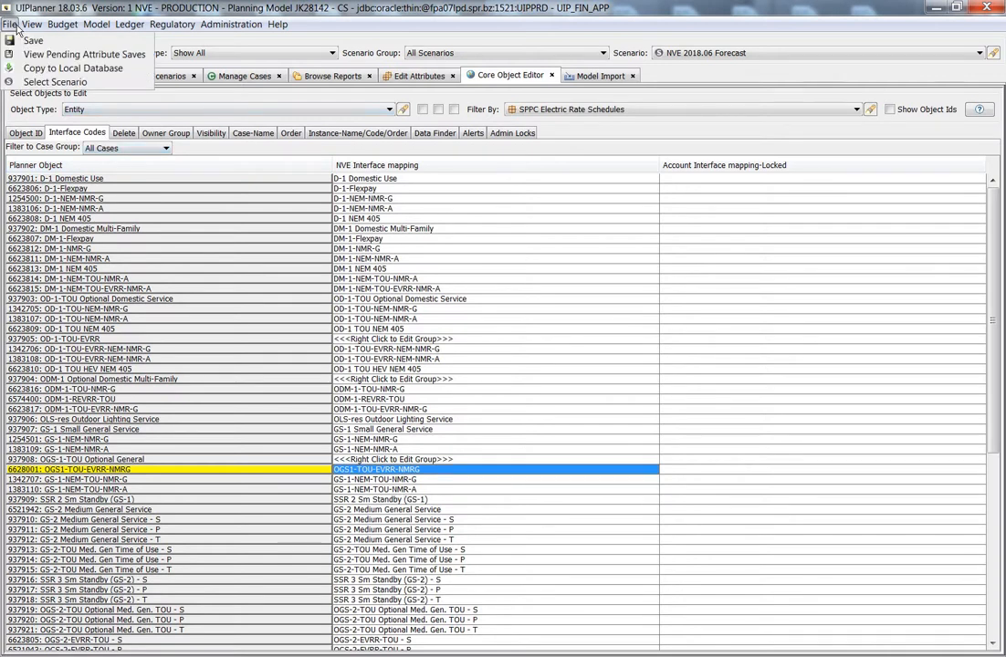
click(27, 55)
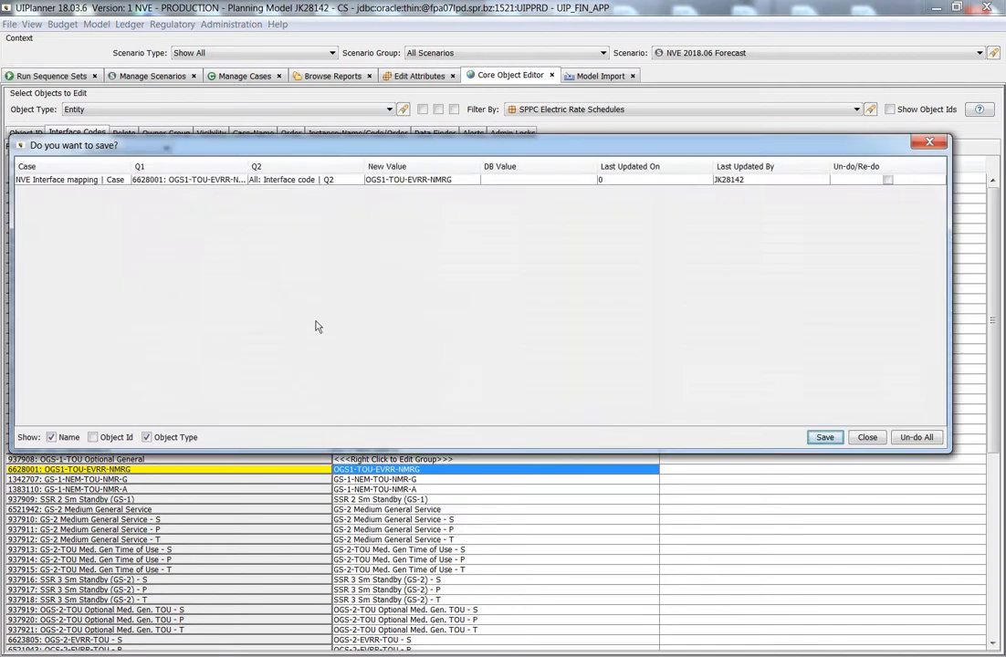
drag(246, 165, 292, 164)
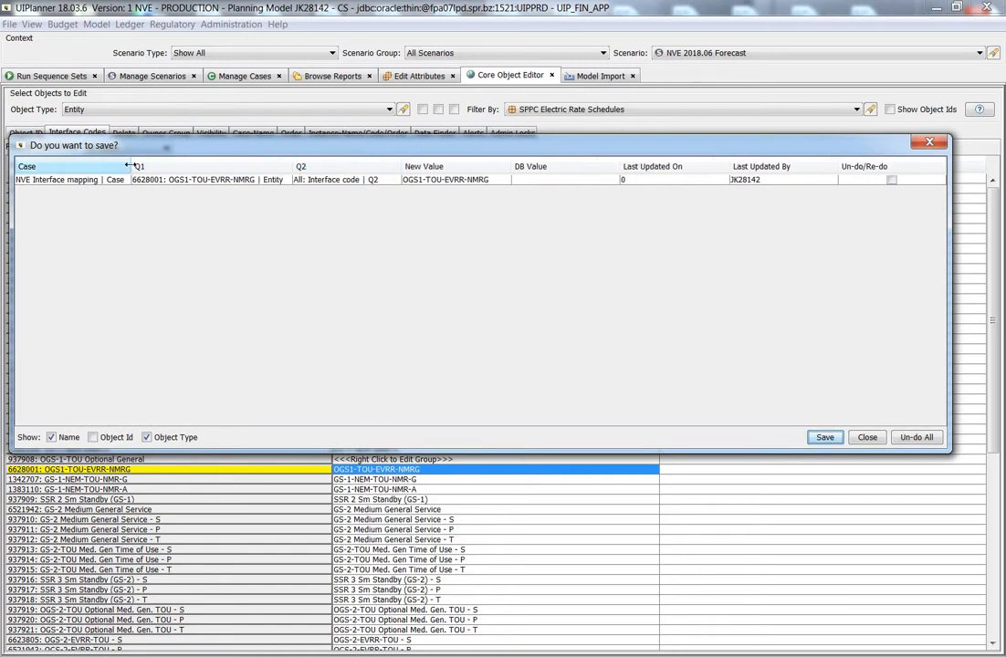
drag(130, 168, 146, 168)
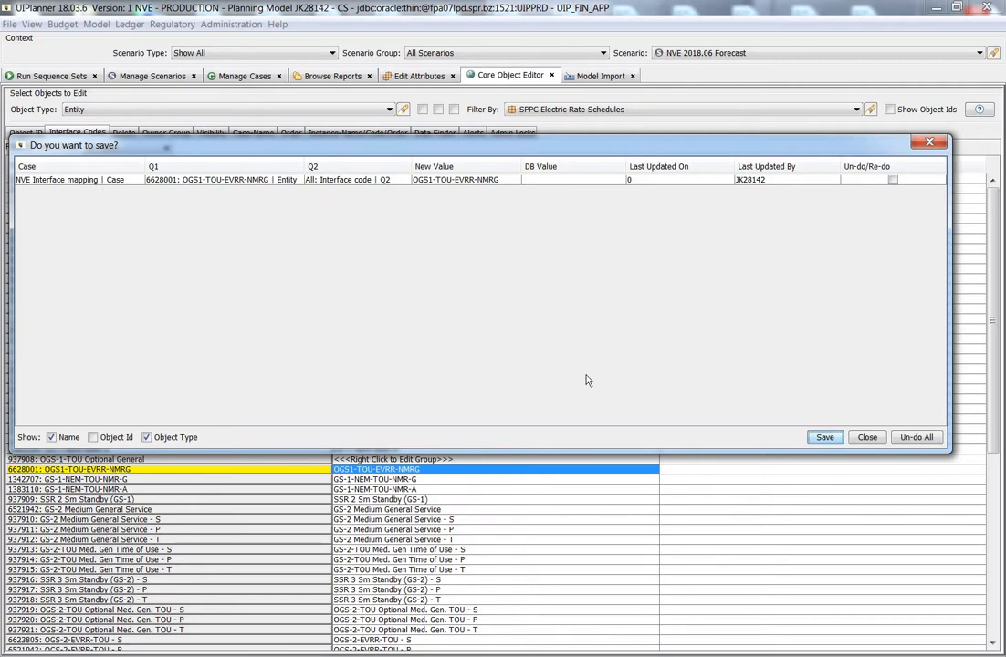
click(824, 437)
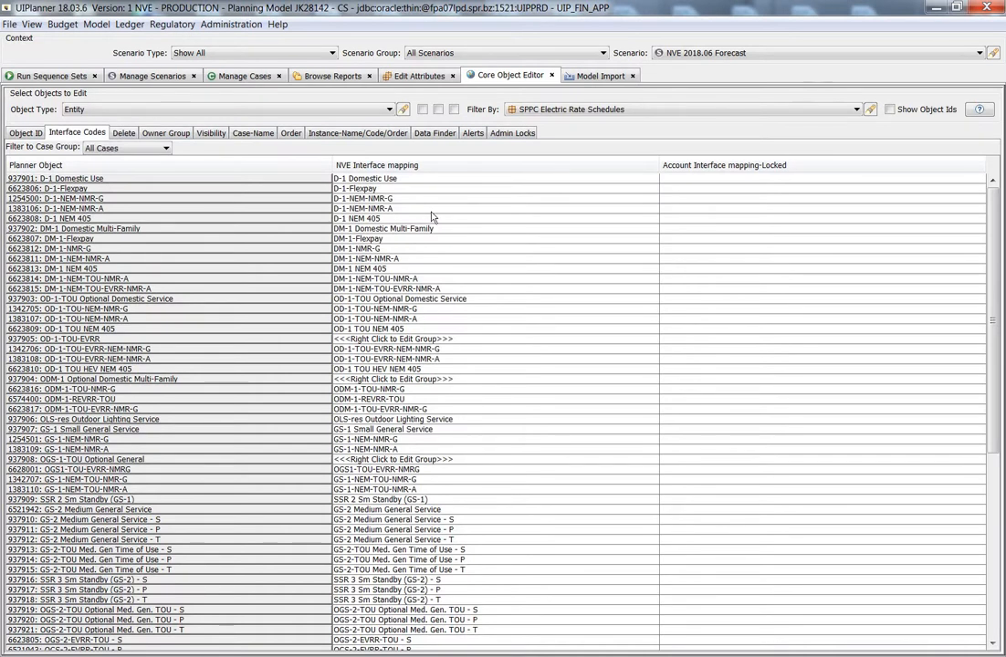
Step: Look over the interface cases in Manage Cases and return to the Core Object Editor
click(245, 75)
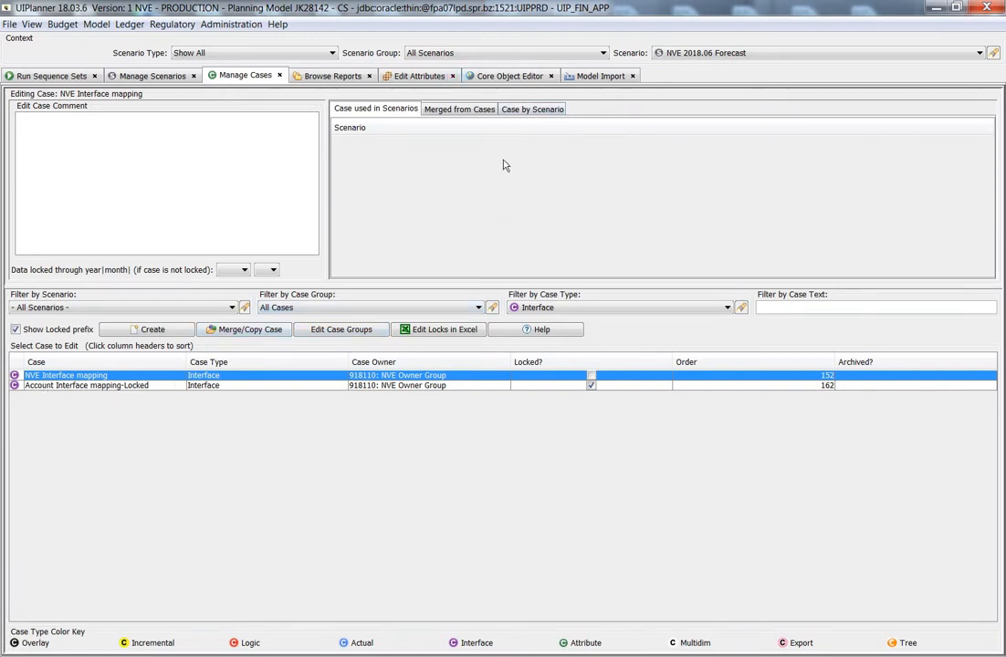
click(507, 77)
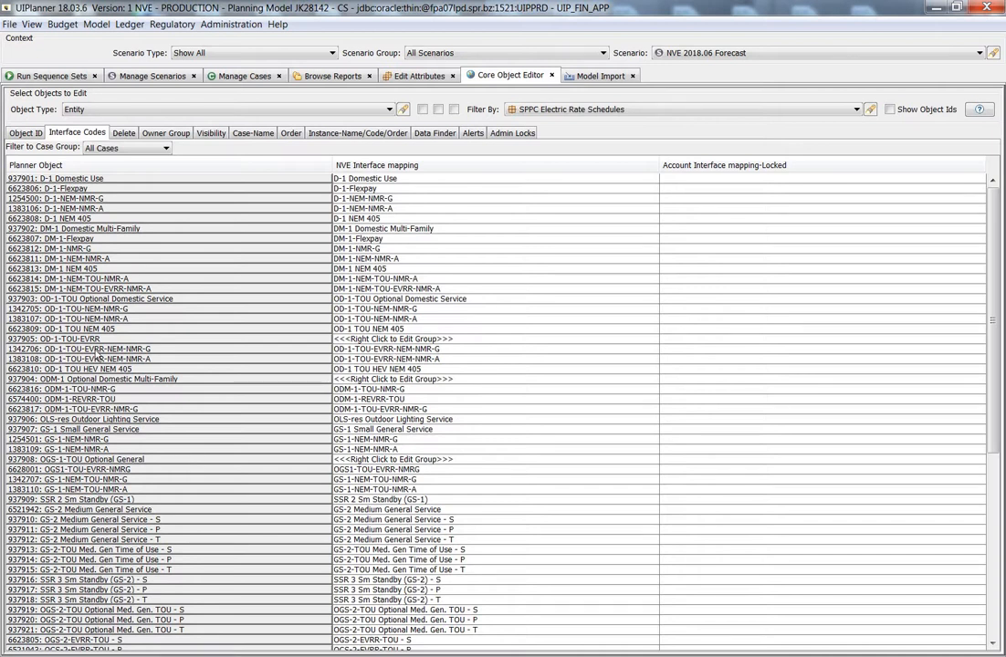
Step: Examine the interface codes assigned to ODM-1 Optional Domestic Multi-Family in its NVE Interface mapping group, and close the group without changes
click(363, 381)
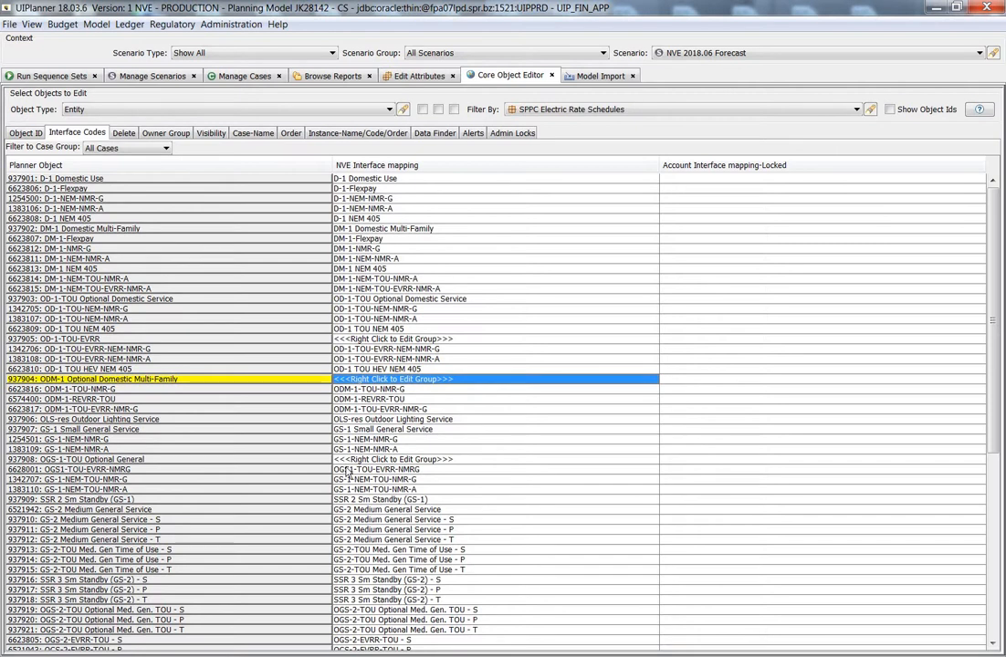
right_click(368, 385)
click(353, 389)
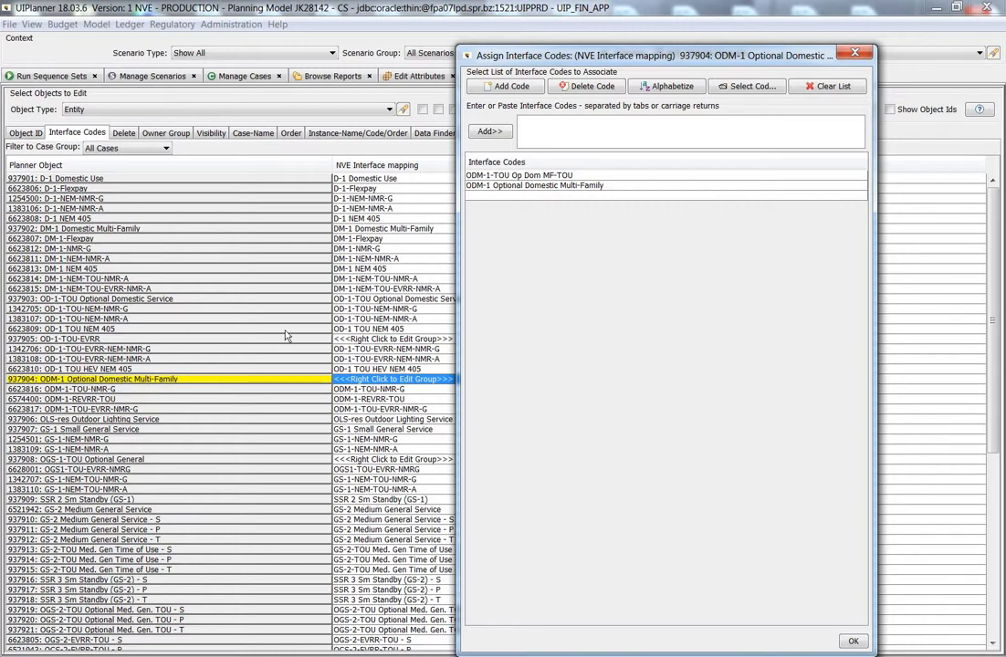
click(523, 186)
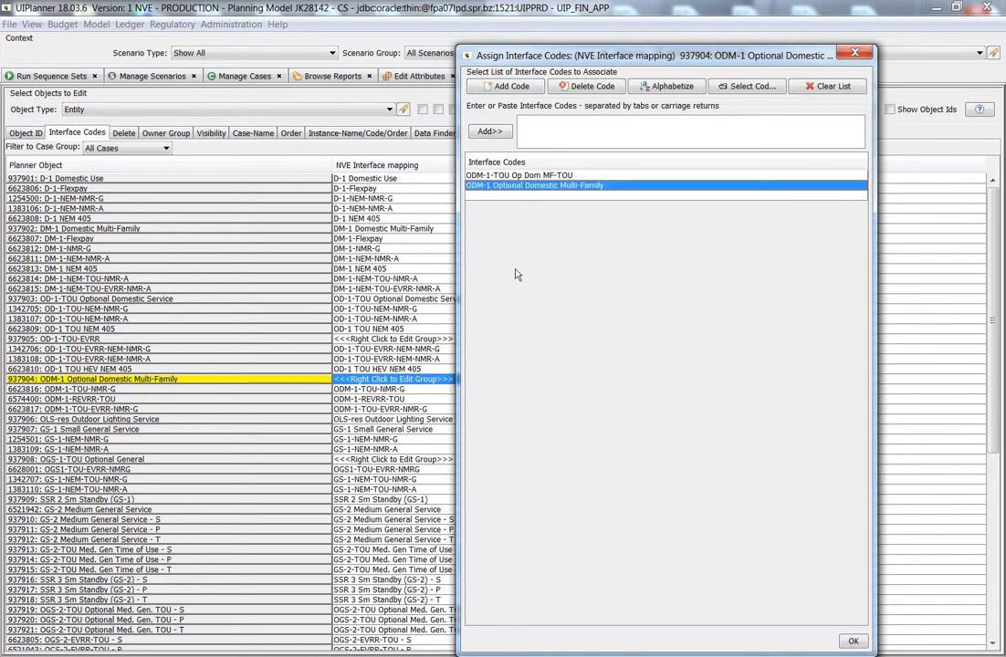
click(516, 175)
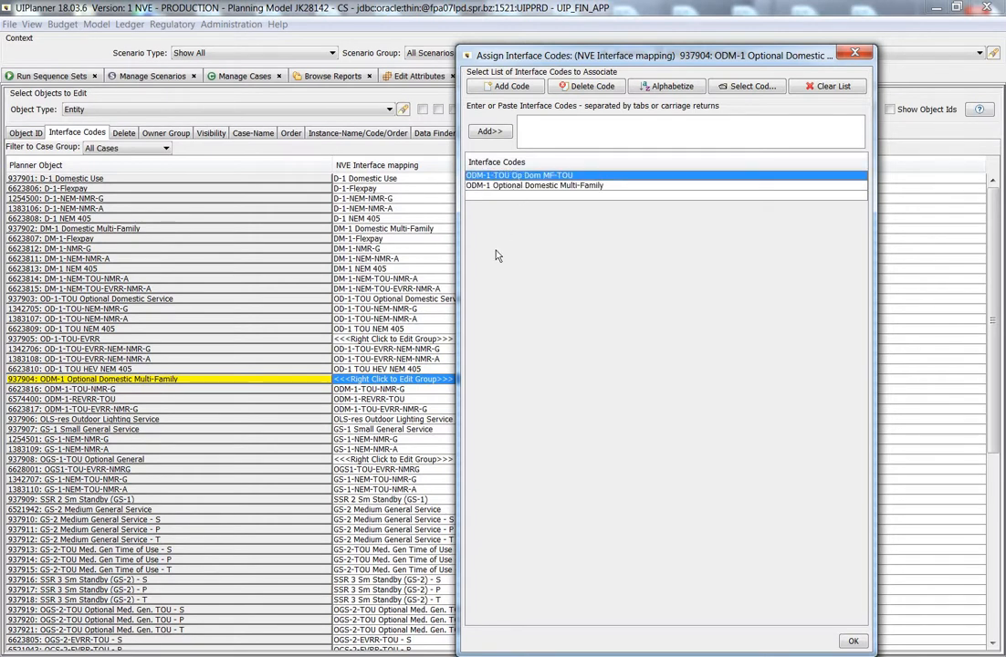
click(515, 186)
click(516, 175)
click(508, 186)
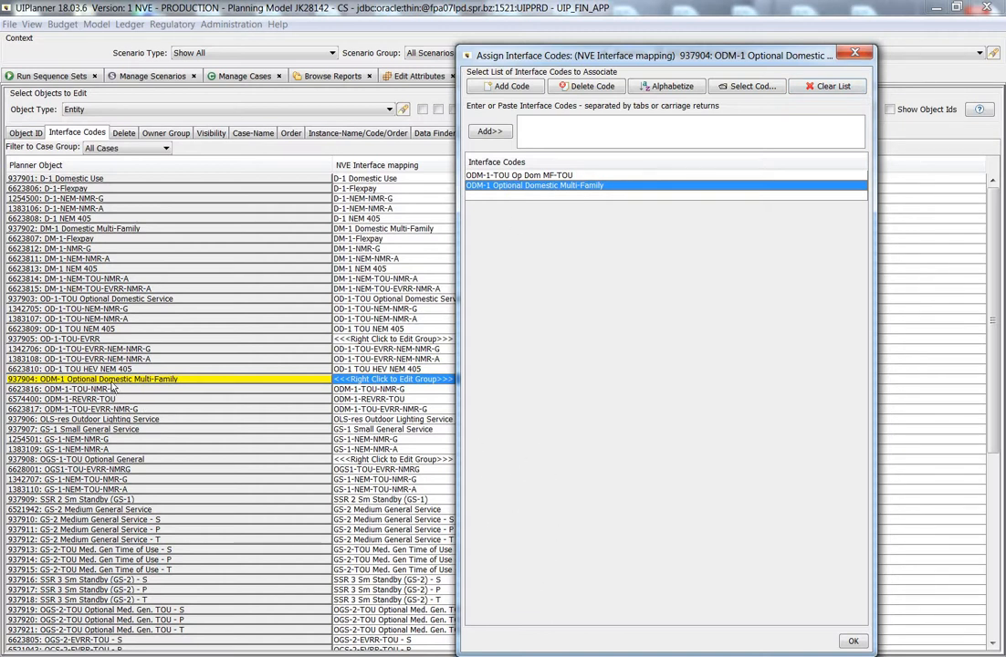
click(853, 55)
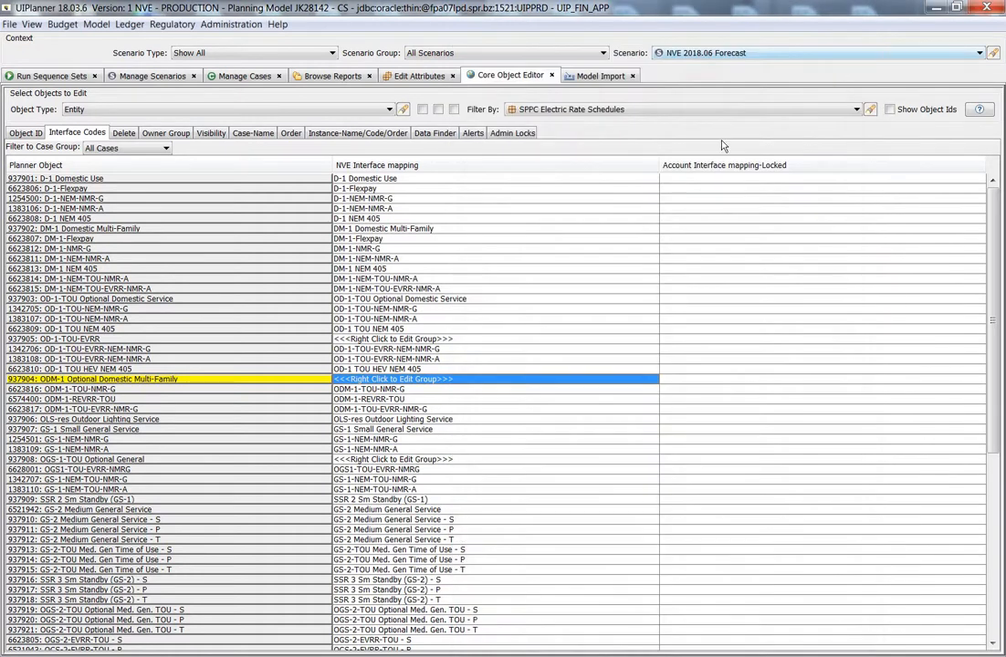